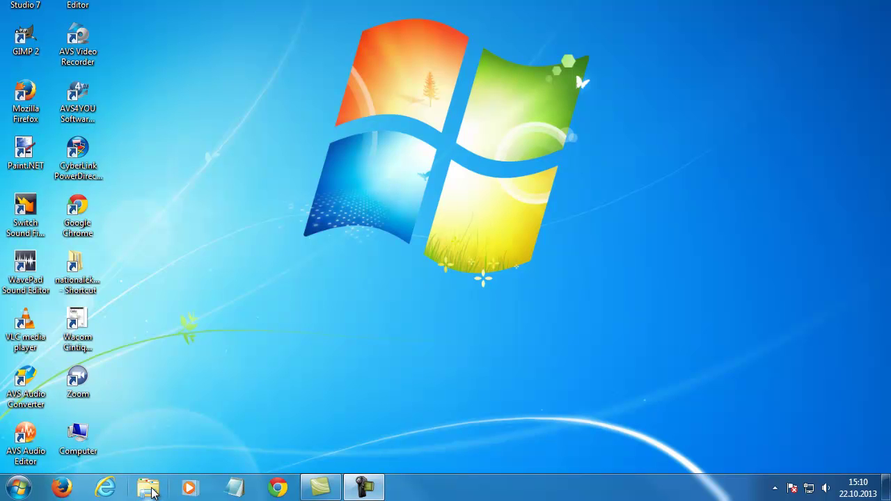
Open Explorer on the Computer view, widen the window, and start Map network drive
click(150, 490)
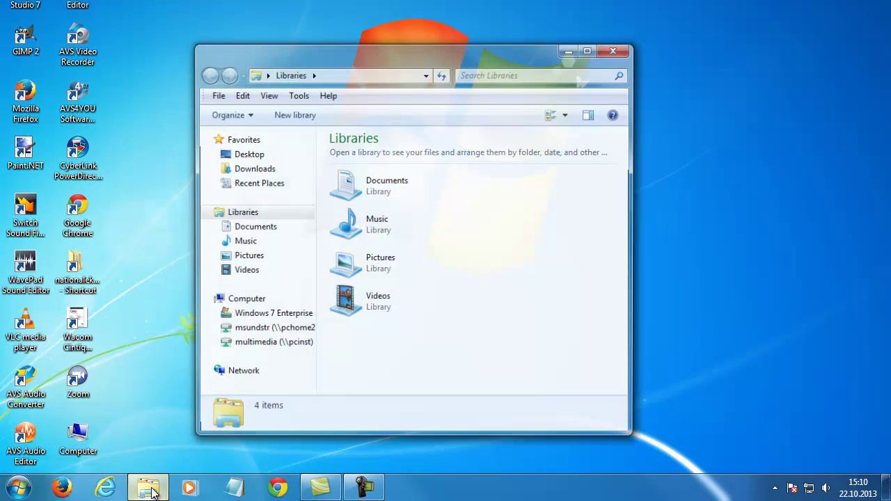
click(245, 300)
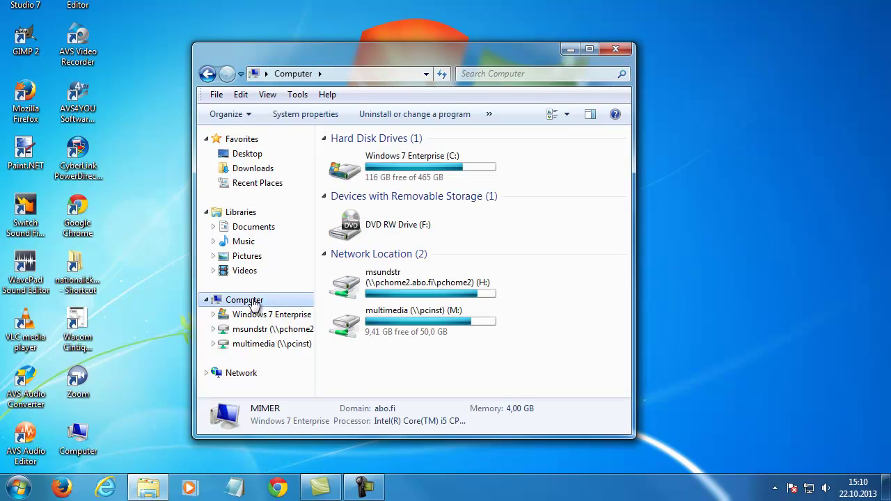
drag(634, 187, 777, 189)
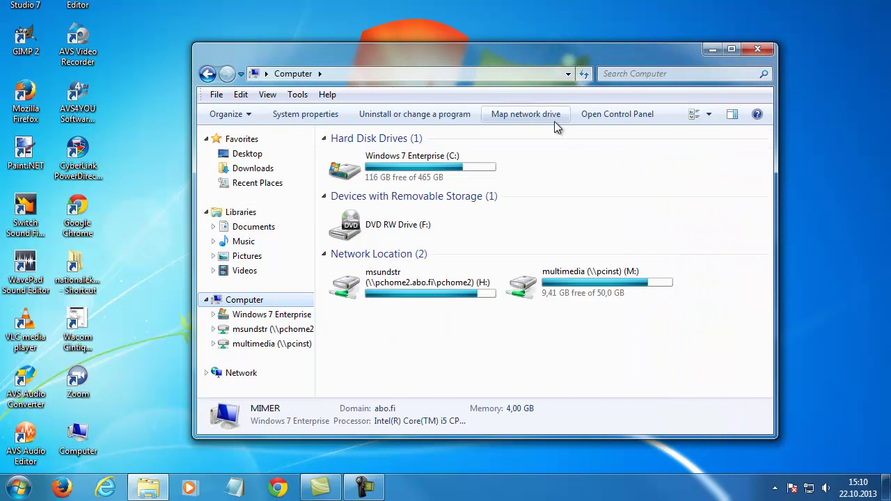
click(495, 116)
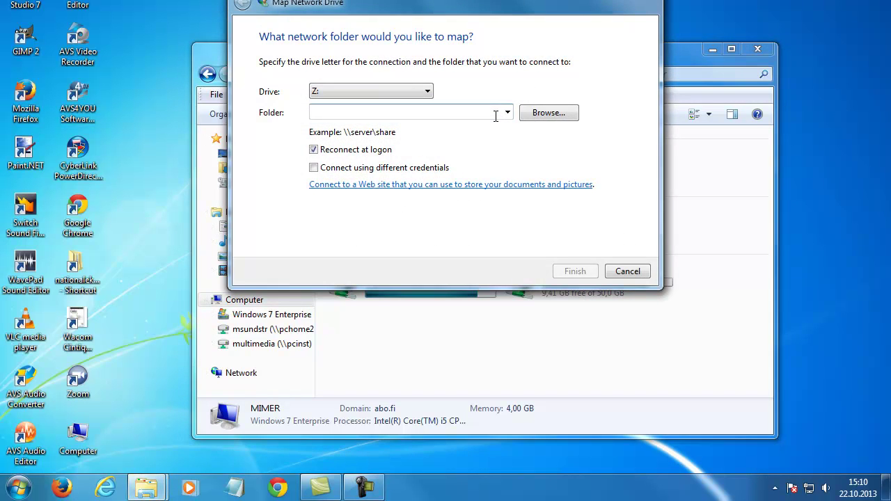
Choose drive letter P:, enter folder \\pcinst\lc, and finish the mapping
click(429, 95)
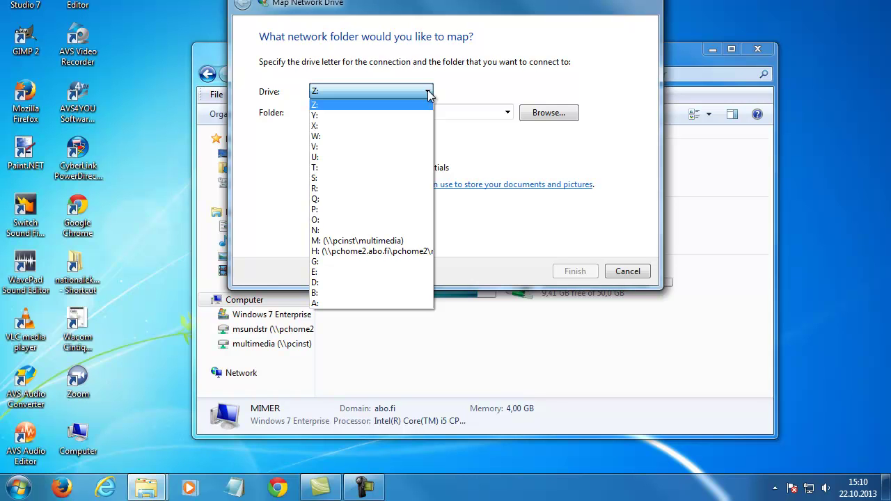
click(322, 210)
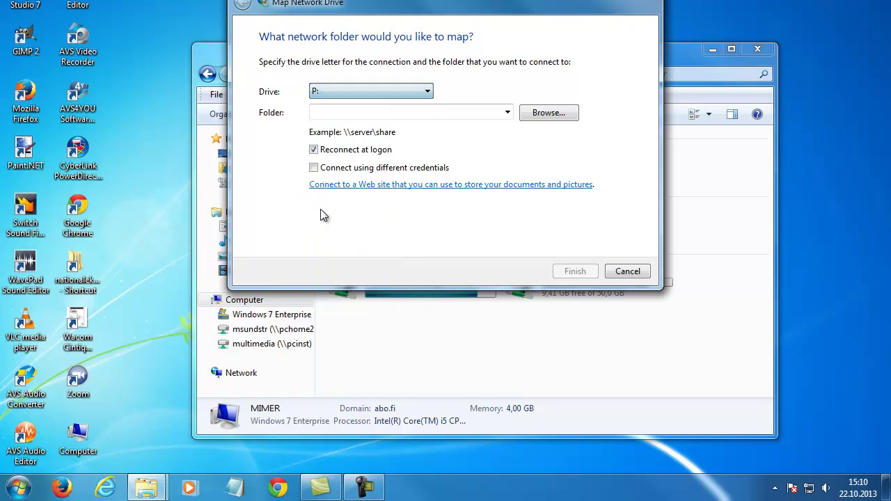
click(325, 110)
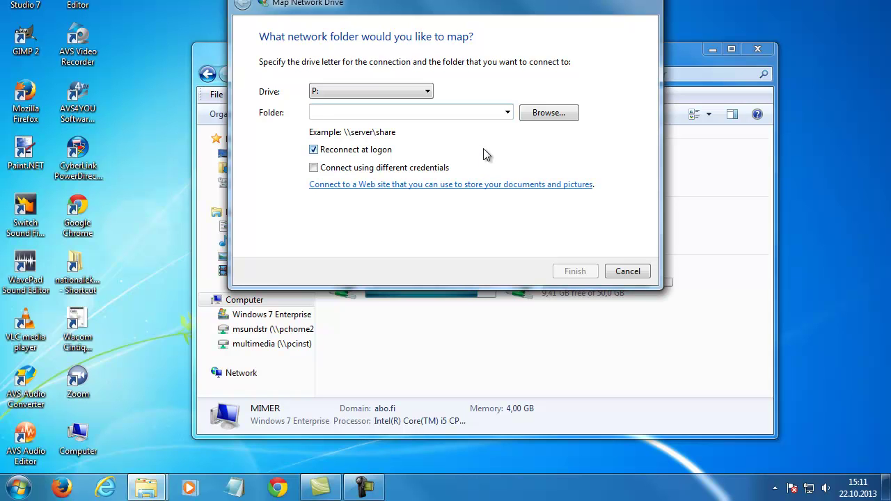
text(\\pcinst)
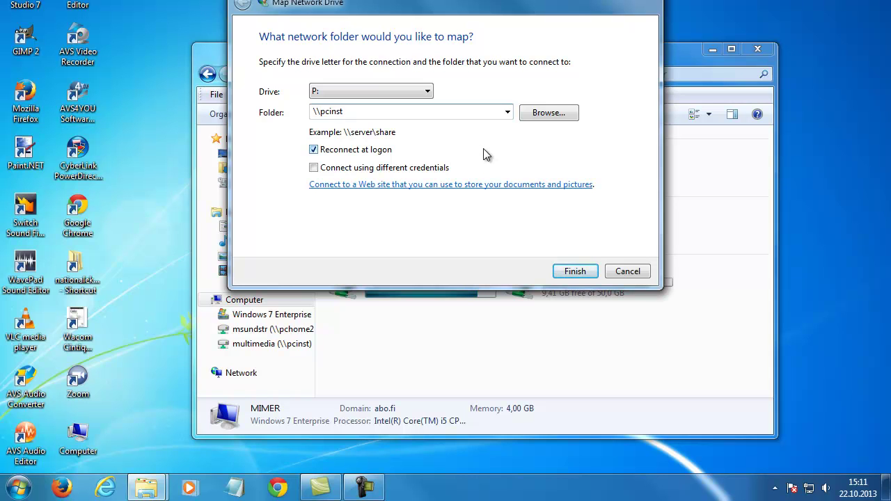
text(\)
text(lc)
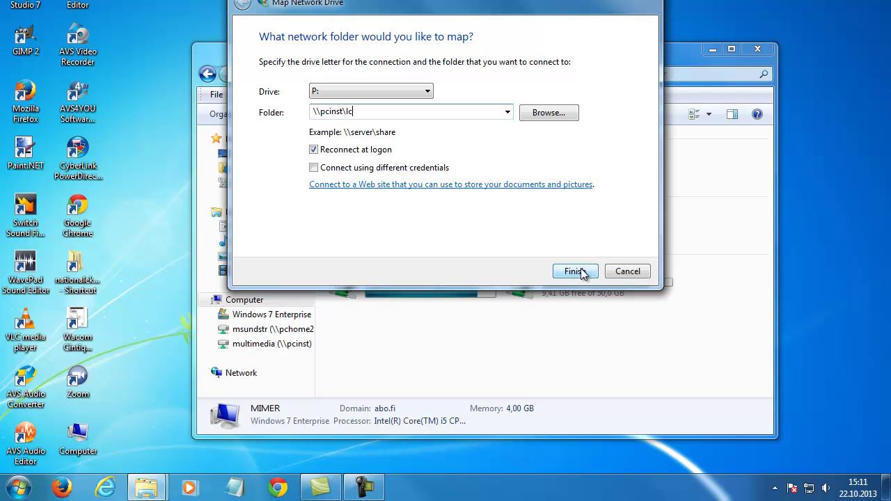
click(575, 271)
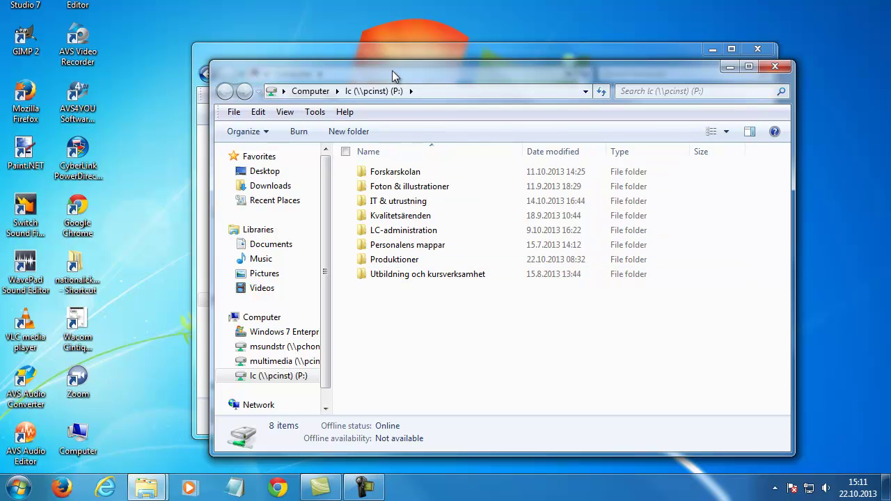
Close the P: window and check the new lc (P:) and msundstr (H:) drives in Computer
click(775, 66)
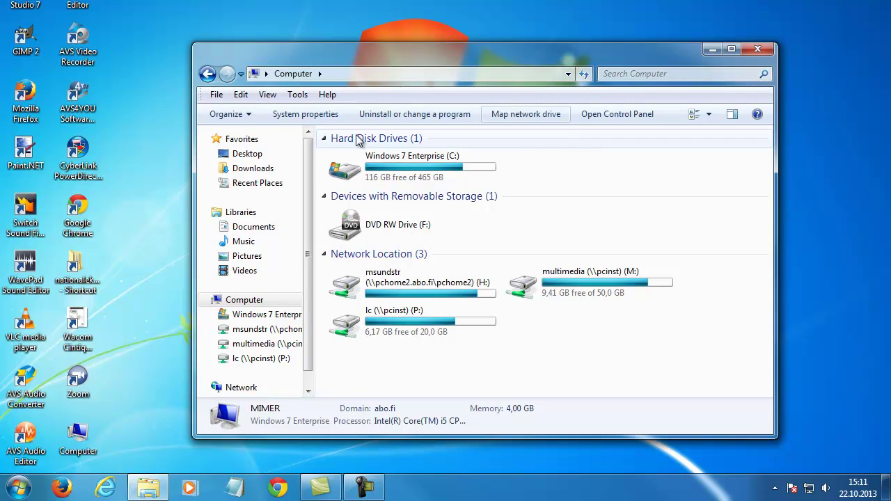
drag(384, 59, 327, 43)
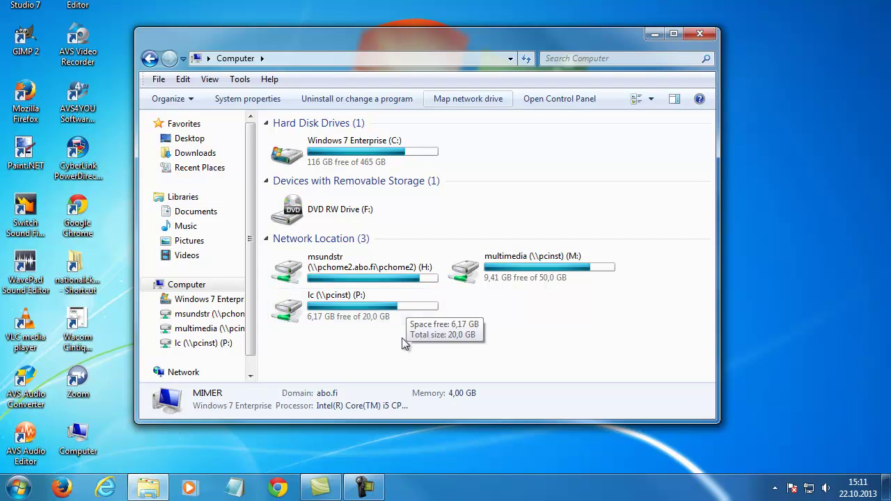
click(354, 315)
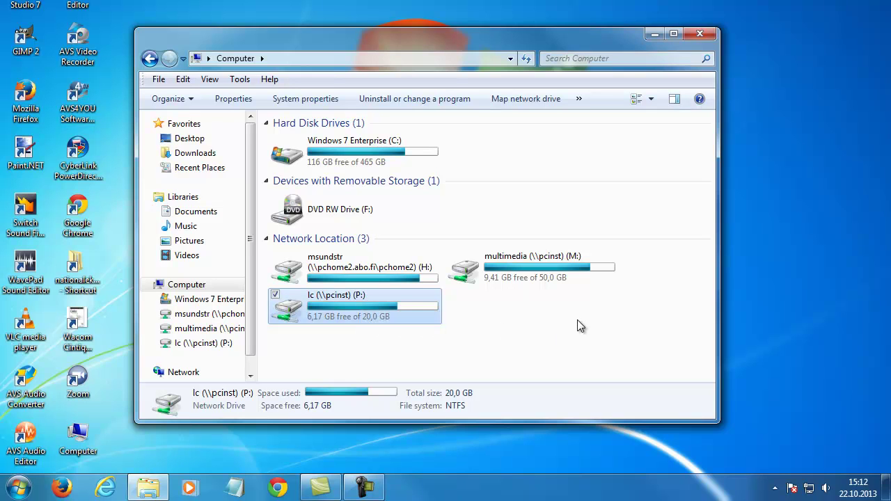
click(412, 275)
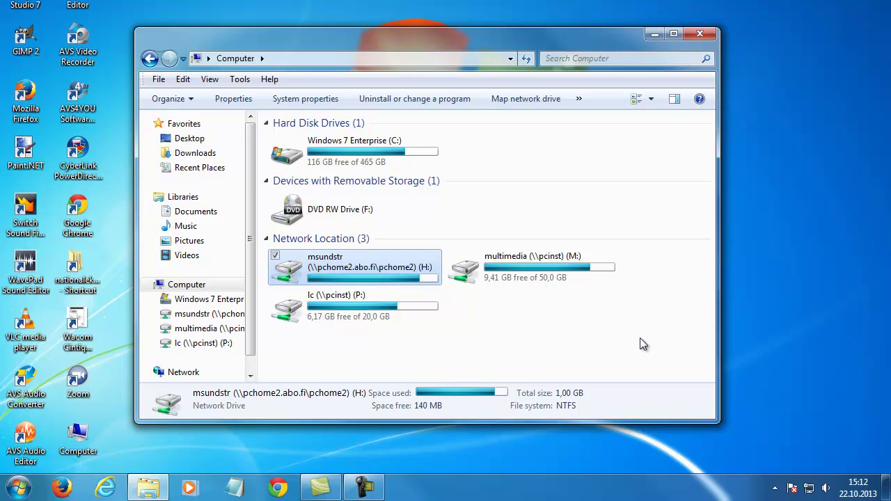
Map drive letter G: to folder \\pchome2\pchome2\msundstr and finish the mapping
click(519, 99)
click(376, 92)
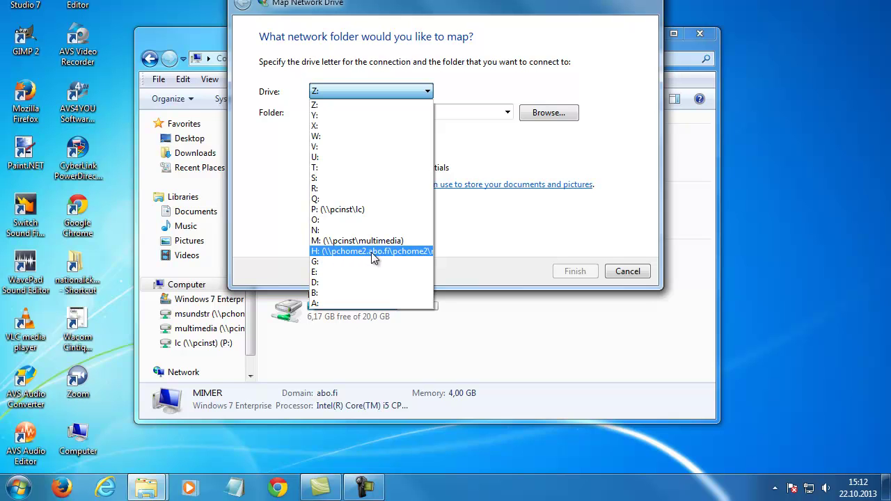
click(327, 261)
click(327, 111)
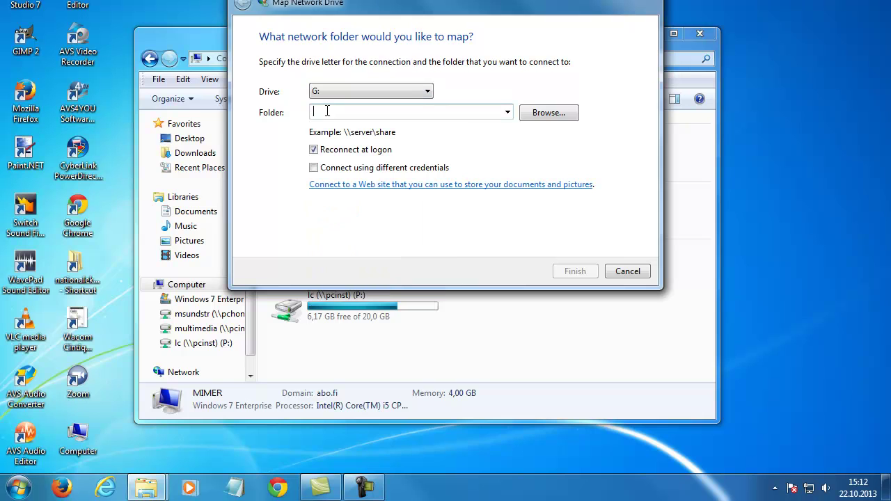
text(\\)
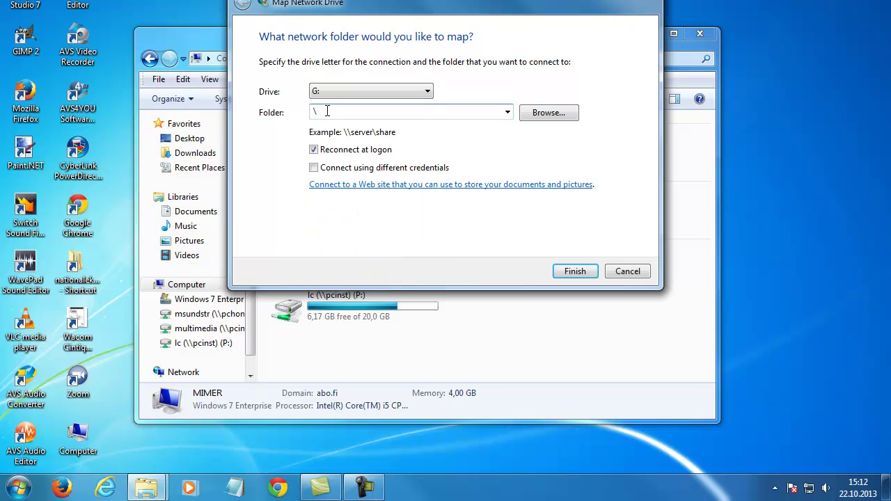
text(pchome2\pchome2\msundstr)
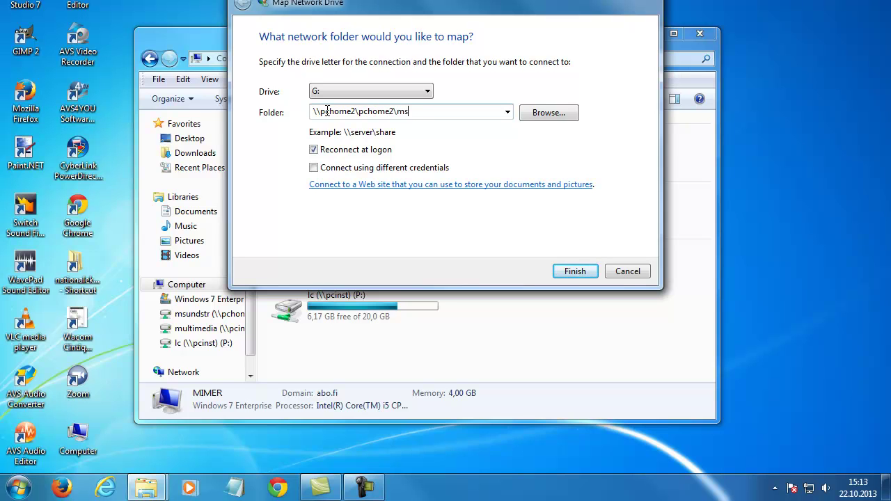
click(574, 272)
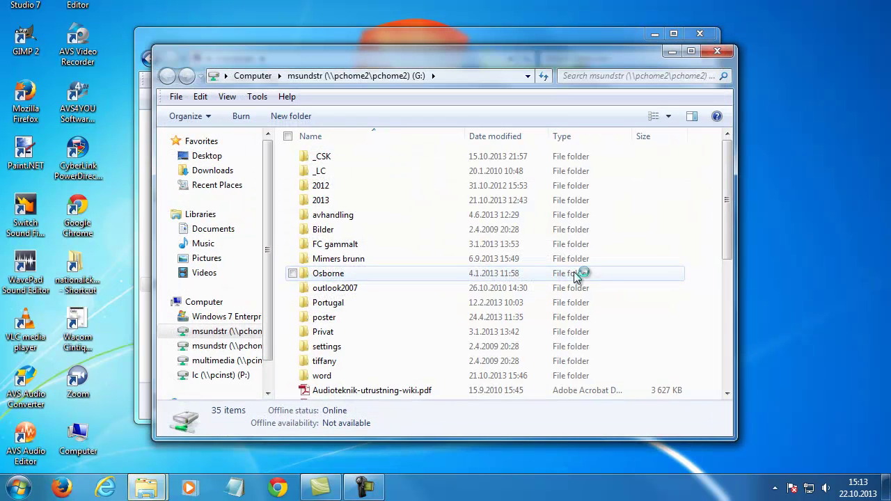
Close the G: window, check the msundstr (G:) drive, then close the Computer window
click(720, 51)
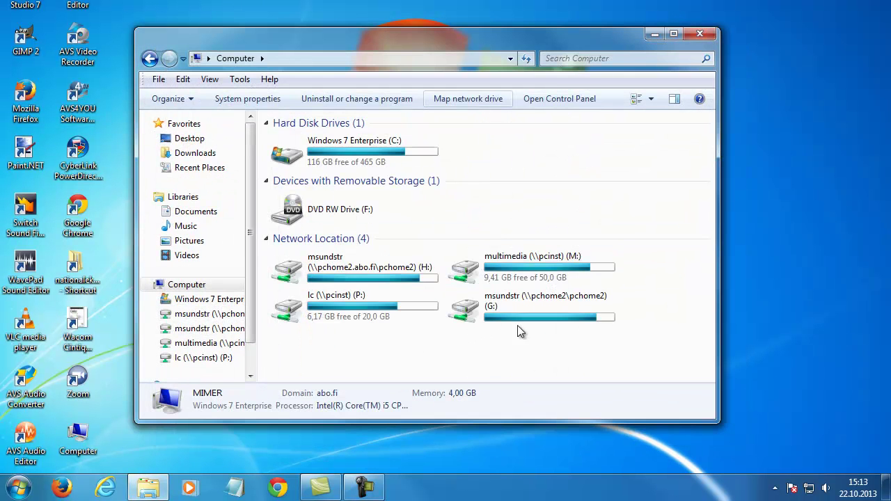
click(566, 316)
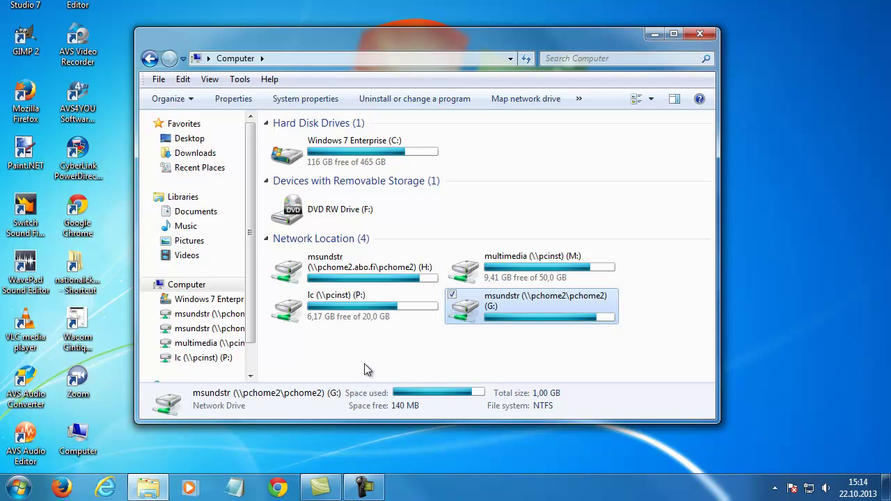
click(701, 32)
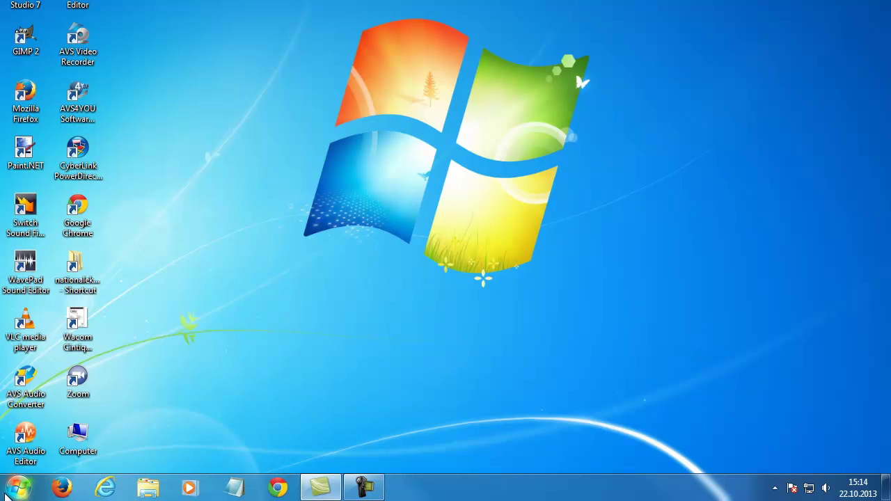
Reopen Explorer's Computer view and disconnect the lc (Z:) network drive from its context menu
click(147, 490)
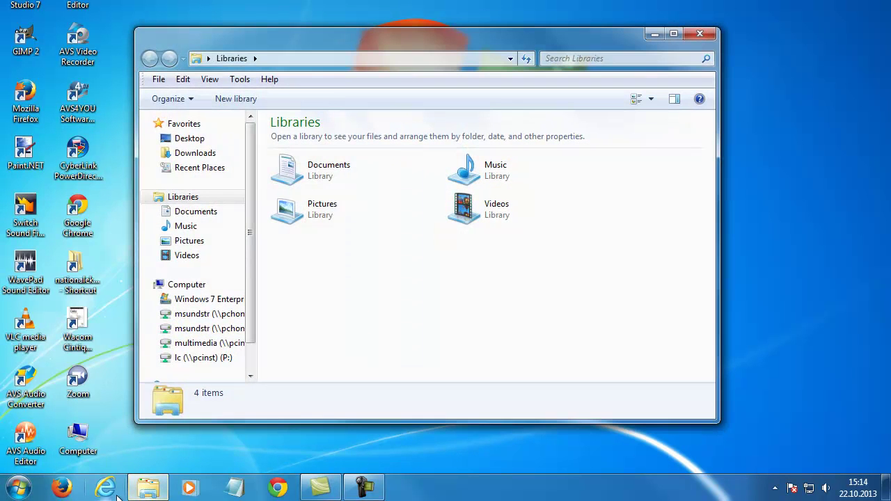
click(195, 284)
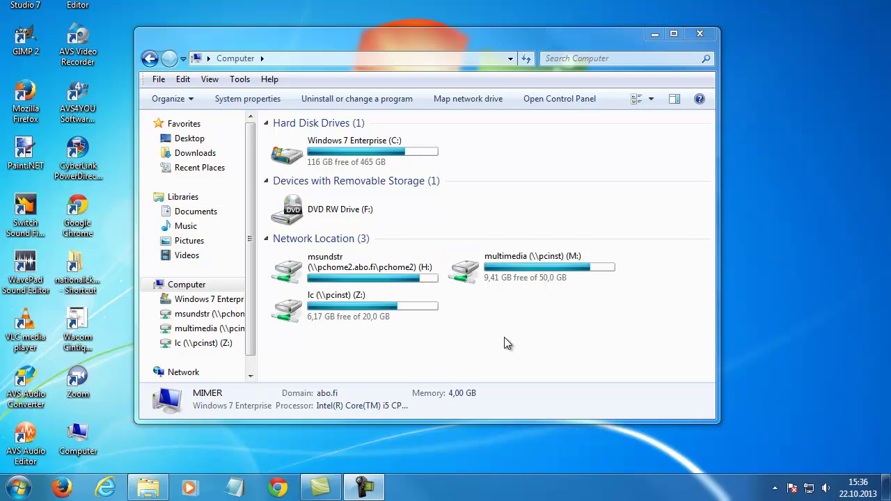
click(335, 309)
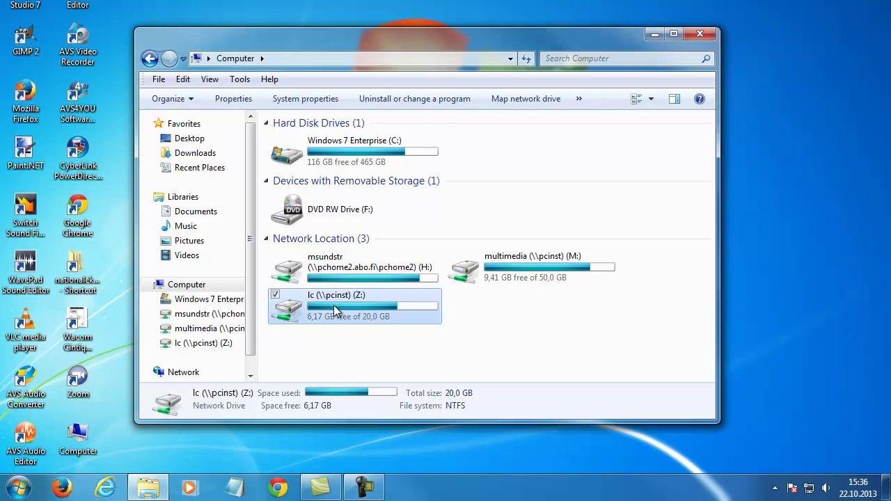
right_click(333, 305)
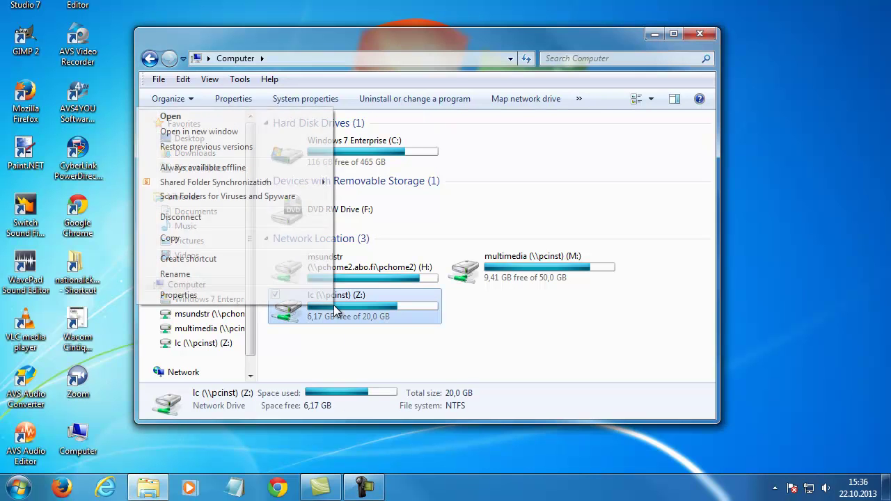
click(211, 216)
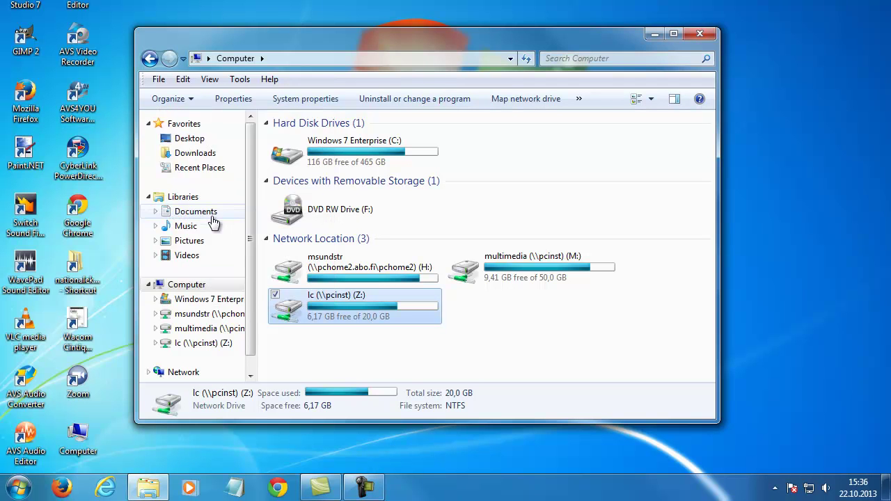